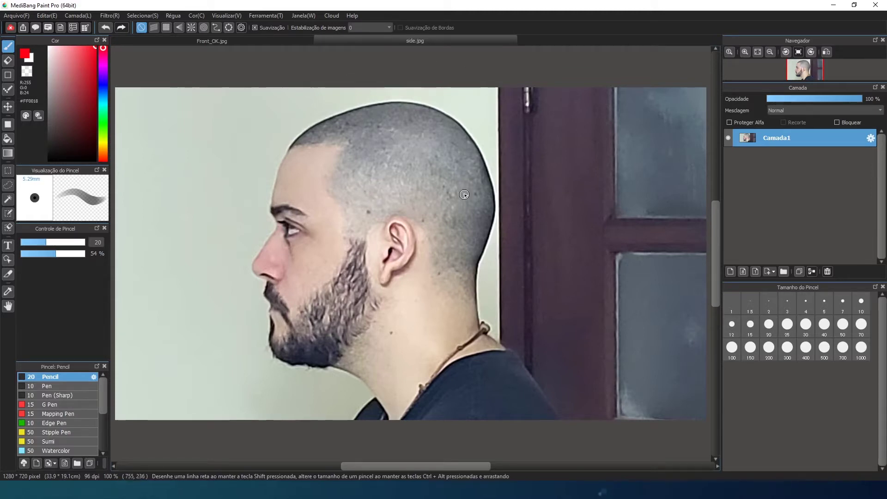
Copy the whole side.jpg image into Front_OK.jpg as a new layer and set that layer's opacity to 72%
key("ctrl+a")
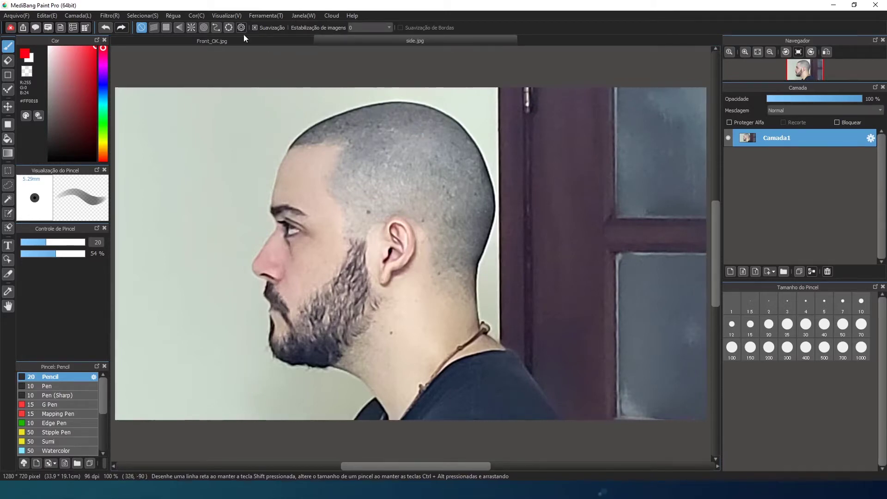
left_click(243, 40)
left_click(415, 41)
key("ctrl+v")
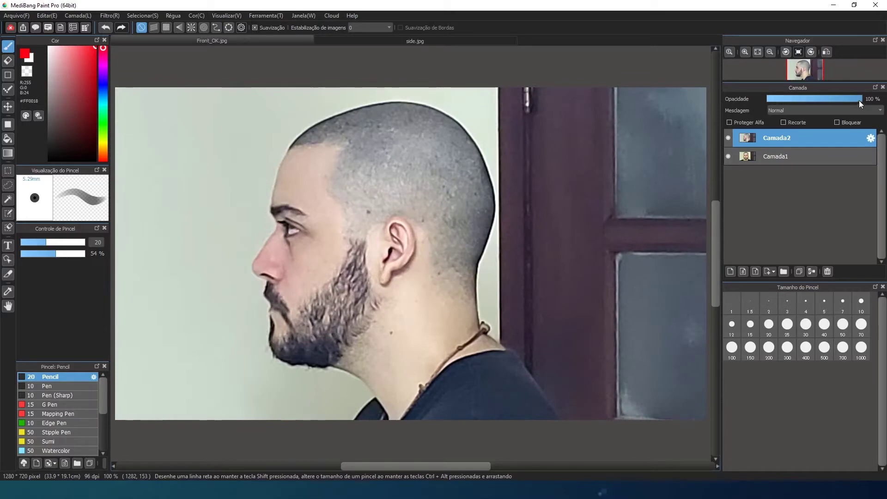
left_click_drag(805, 105, 836, 104)
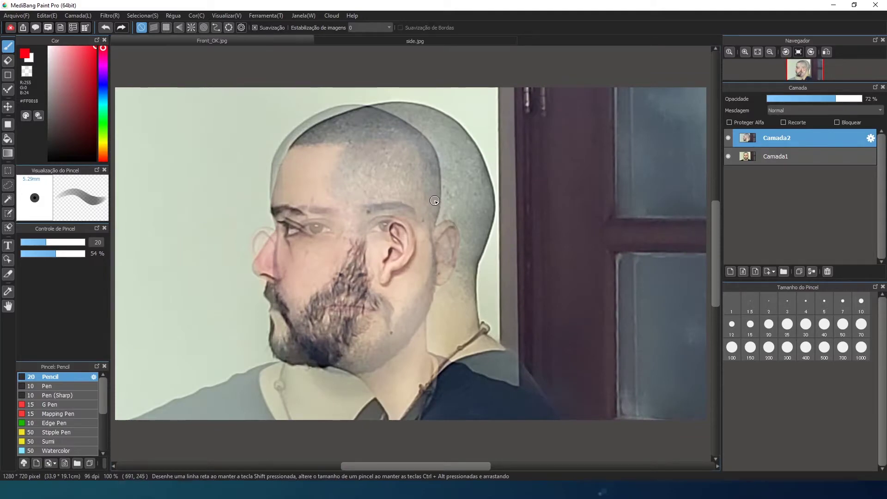
Move the semi-transparent profile layer over the front view so the top of the head and facial features line up vertically
key("v")
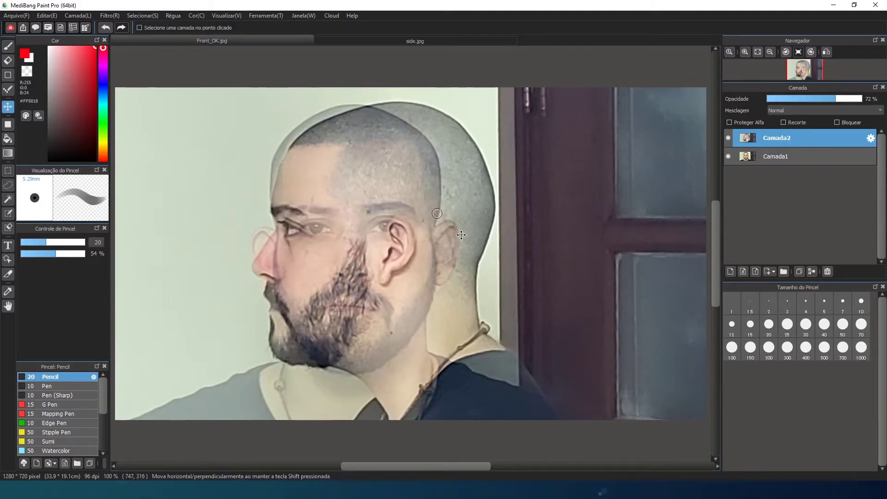
key("Left")
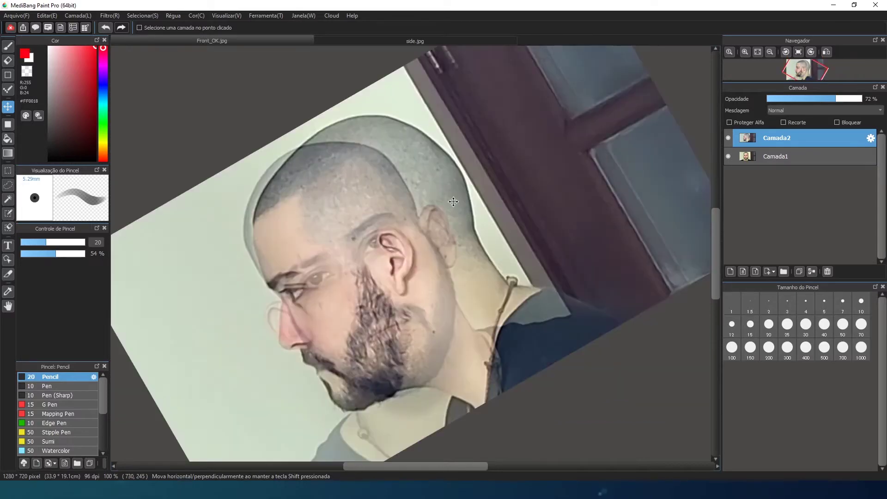
key("Right")
left_click_drag(492, 187, 459, 232, "shift")
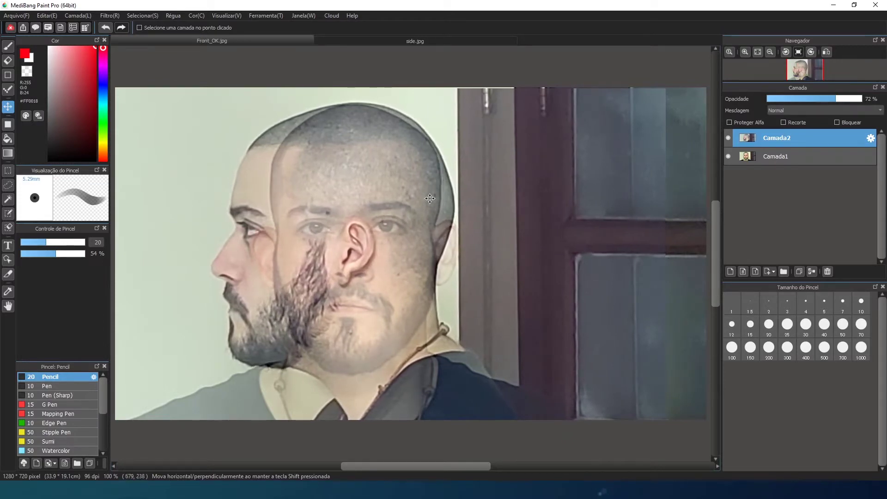
left_click_drag(394, 193, 391, 198, "shift")
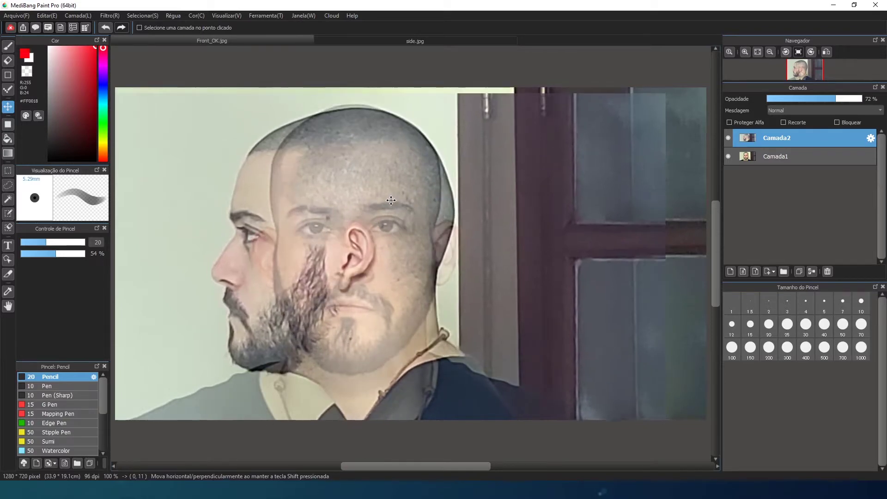
mouse_move(390, 199)
left_mouse_down("shift")
mouse_move(453, 200)
mouse_move(391, 198)
mouse_move(463, 188)
mouse_move(389, 191)
left_mouse_up("shift")
Scale the profile layer down slightly, shift it to match the front face, and restore its opacity to 100%
key("ctrl+t")
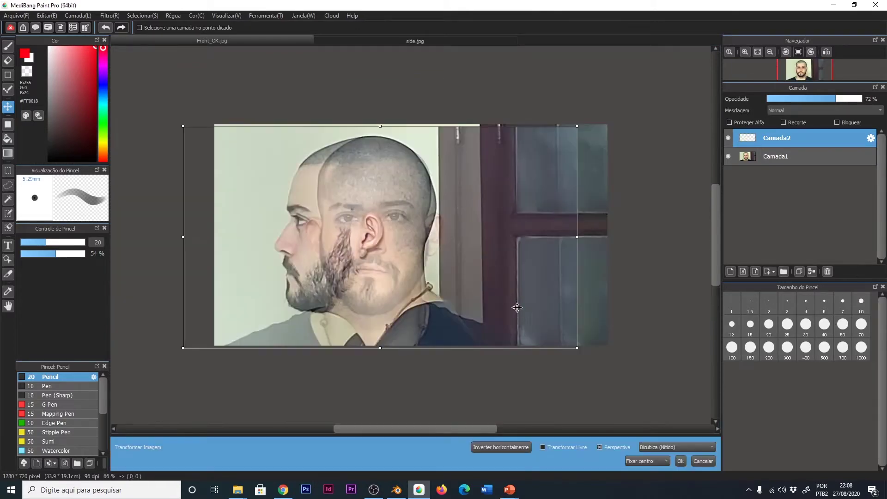
left_click_drag(577, 348, 575, 347)
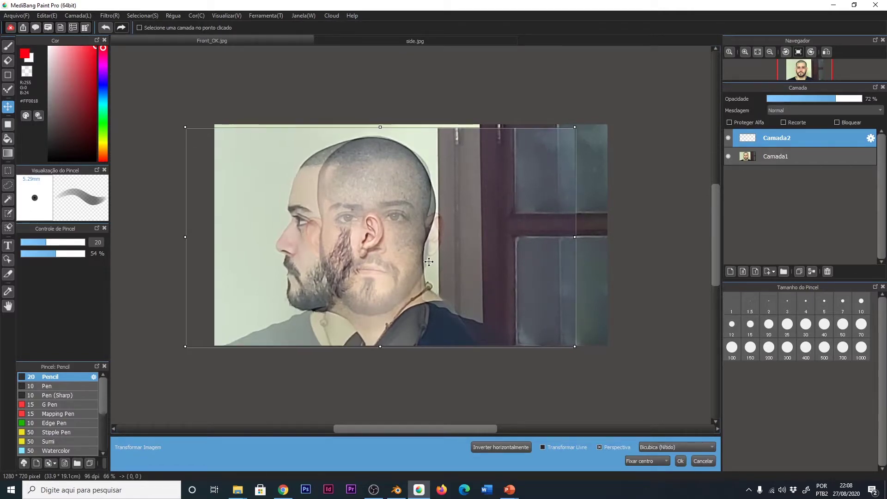
left_click_drag(431, 265, 431, 264)
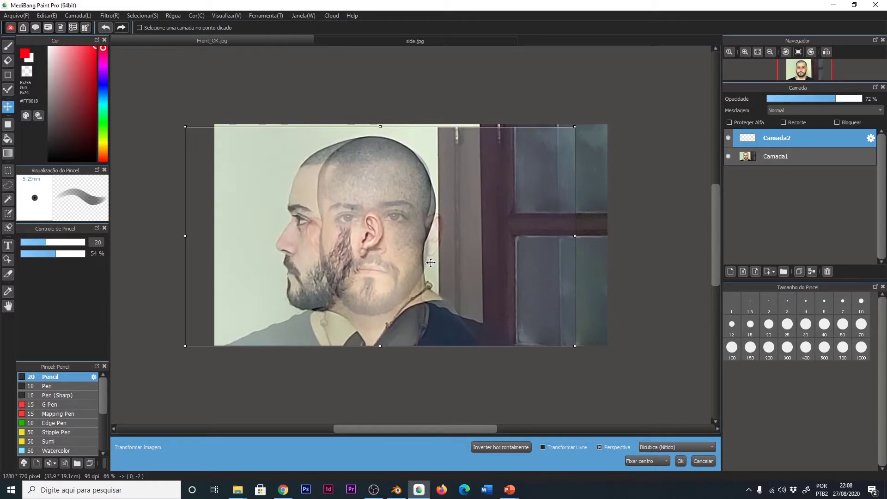
mouse_move(435, 264)
left_mouse_down()
mouse_move(479, 262)
mouse_move(439, 263)
mouse_move(450, 265)
left_mouse_up()
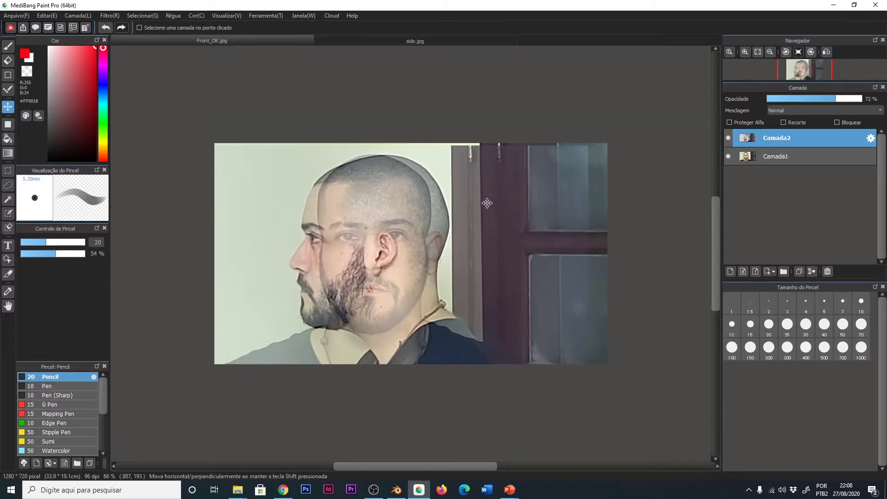
key("ctrl+z")
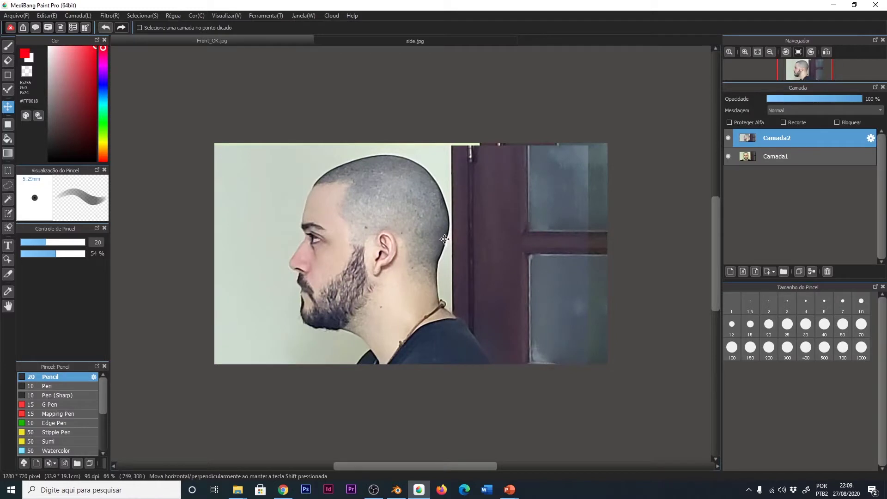
Close side.jpg without saving its changes
left_click(431, 40)
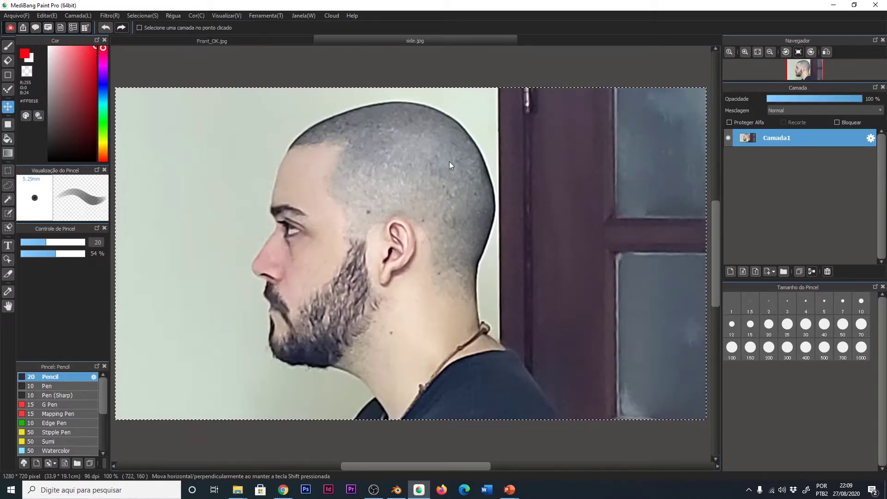
key("ctrl+w")
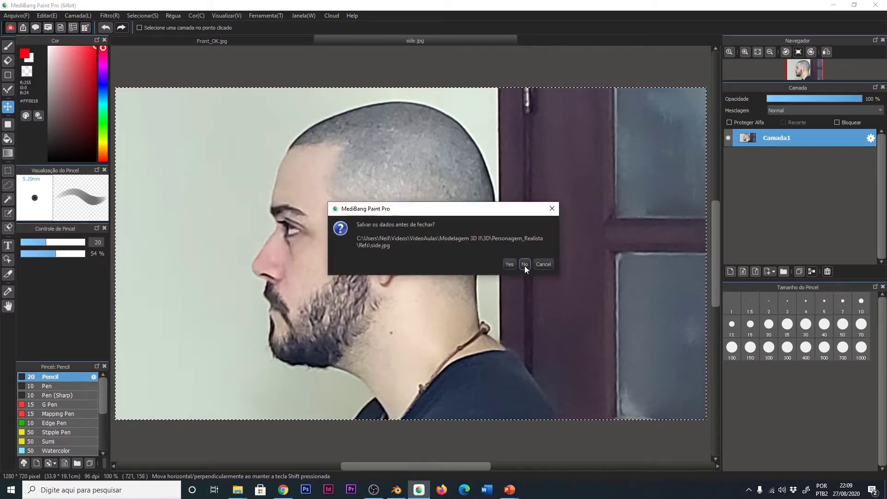
left_click(525, 265)
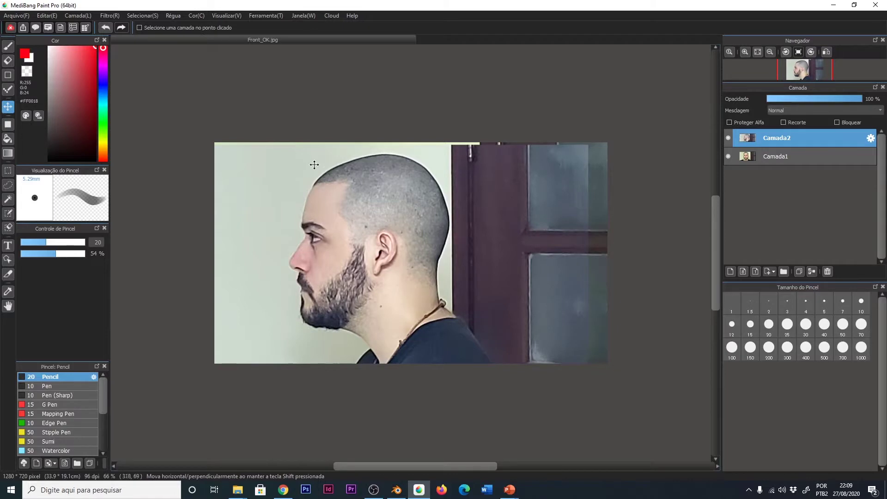
Make a full-height rectangular selection around the head using the front view as guide, with Camada2 hidden while framing and shown again
key("m")
left_click_drag(262, 142, 530, 363)
left_click(729, 137)
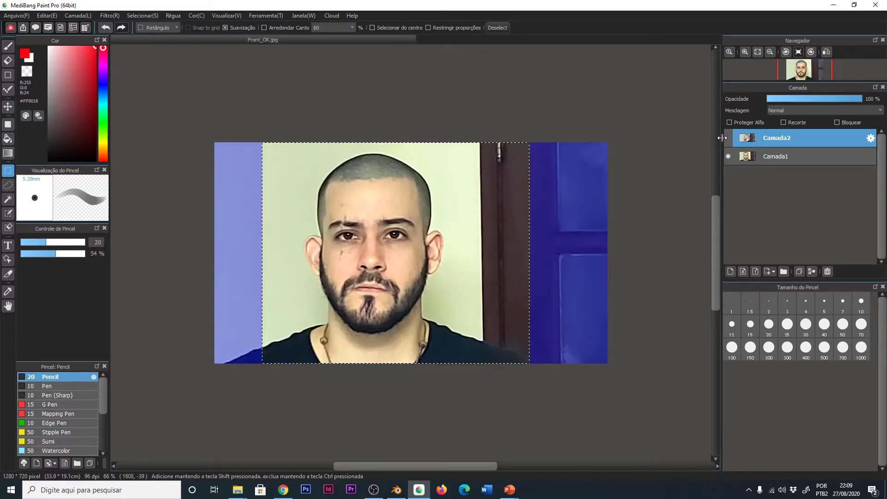
left_click(465, 138)
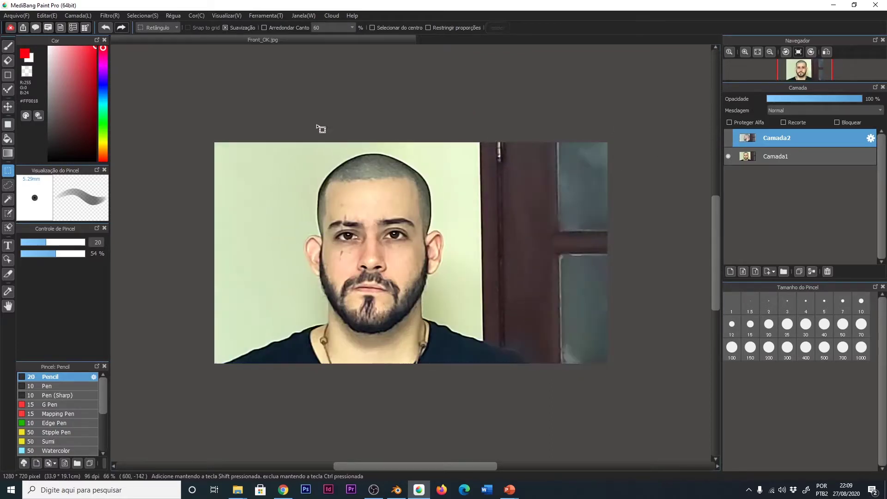
left_click_drag(254, 138, 484, 364)
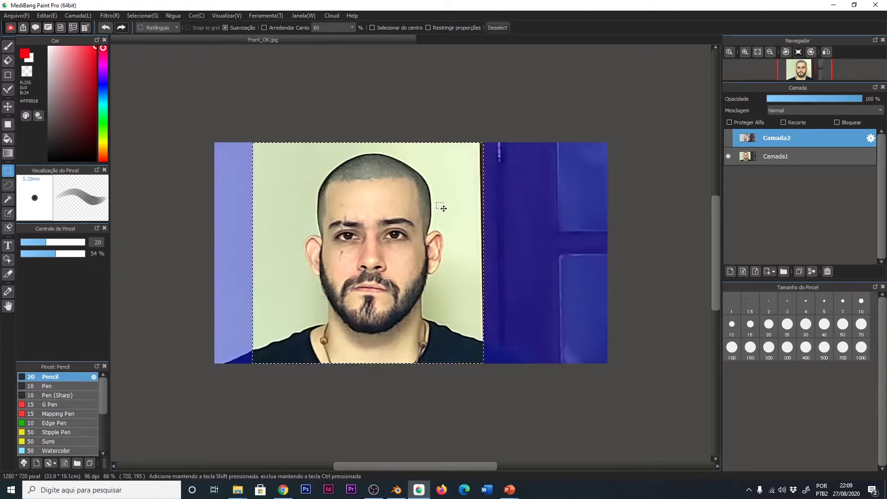
left_click(728, 138)
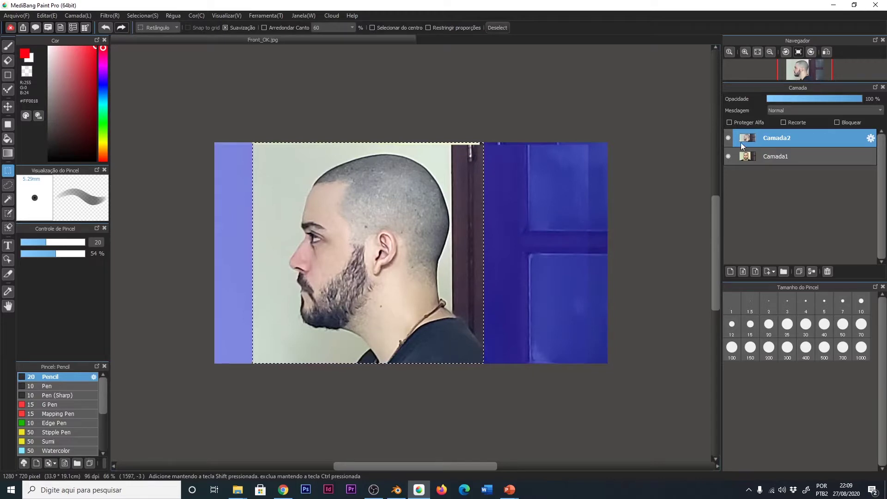
Crop the canvas to the rectangular selection without deleting the layer content outside it
key("alt+e")
key("r")
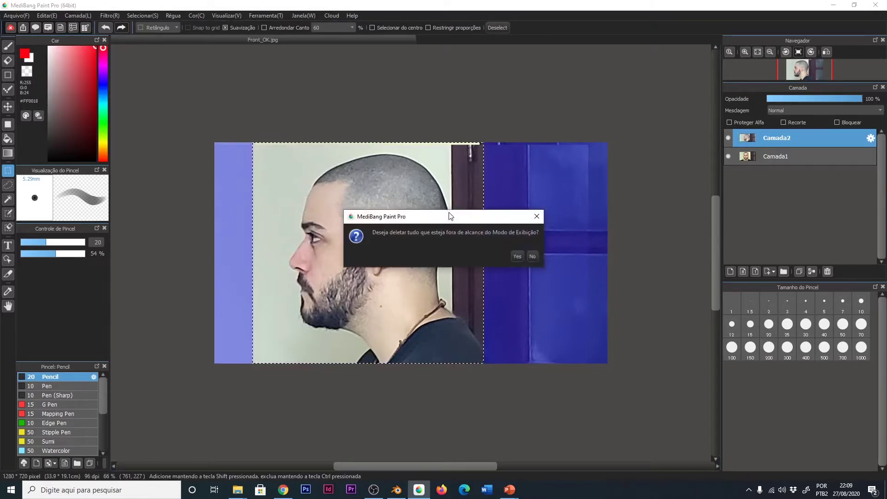
left_click(532, 257)
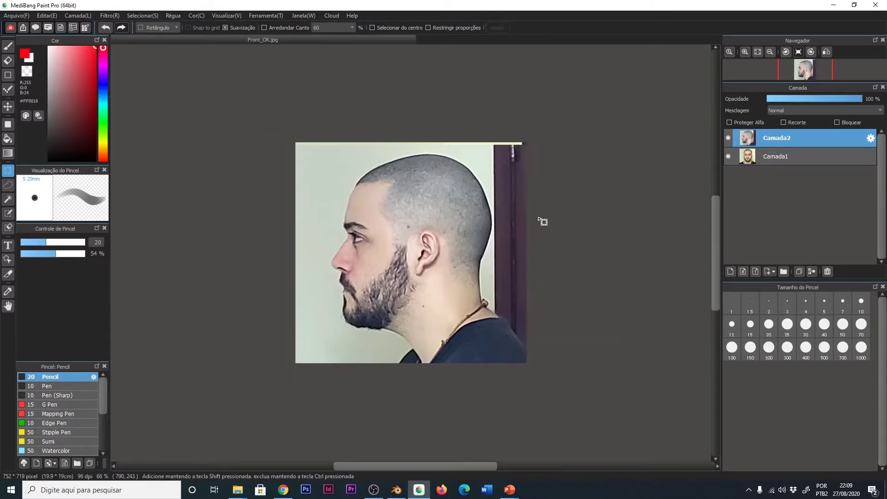
Save Front_OK.jpg as a flattened JPEG at quality 95 with the profile layer showing
key("ctrl+s")
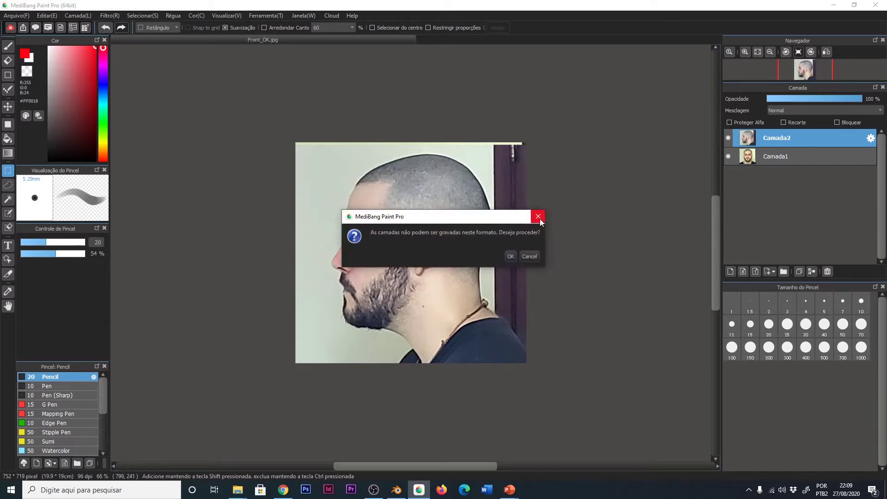
left_click(513, 258)
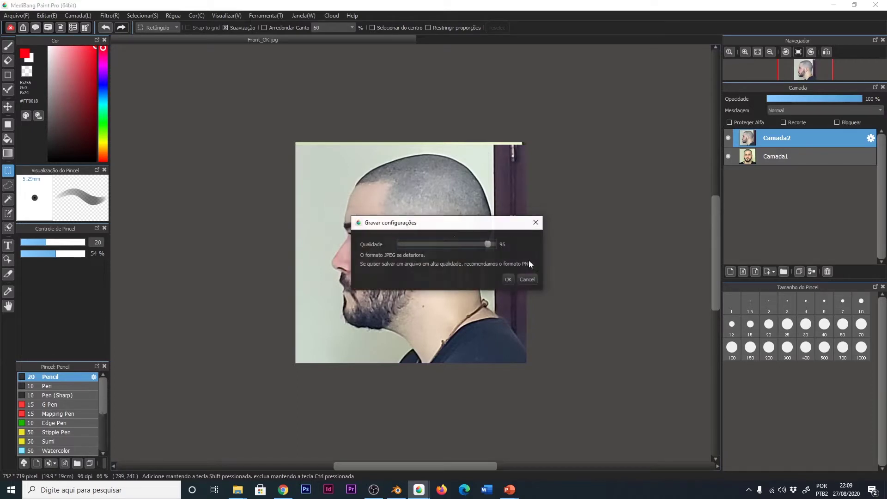
left_click(509, 280)
left_click(509, 280)
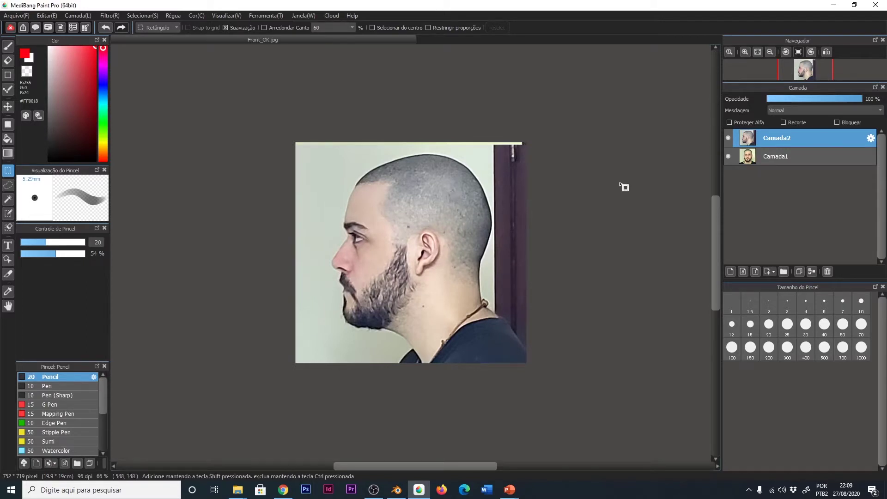
Hide Camada2 and save the cropped front view over Front_OK.jpg as a flattened JPEG
left_click(728, 137)
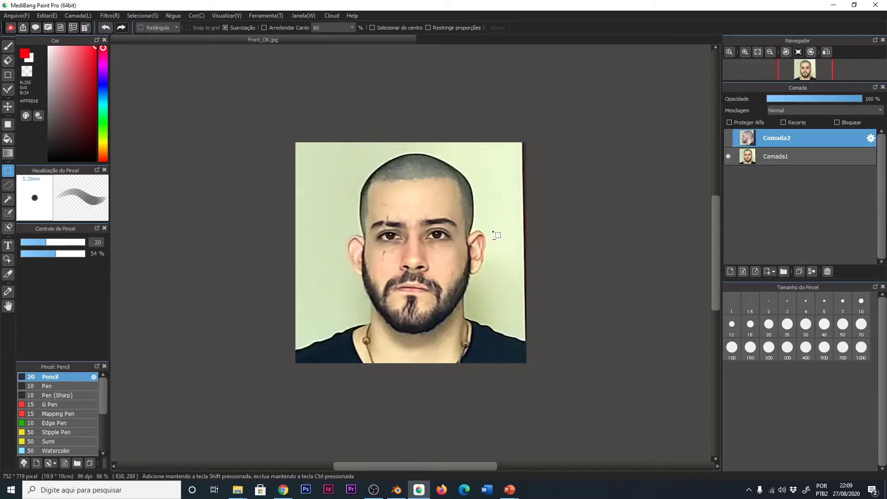
key("ctrl+s")
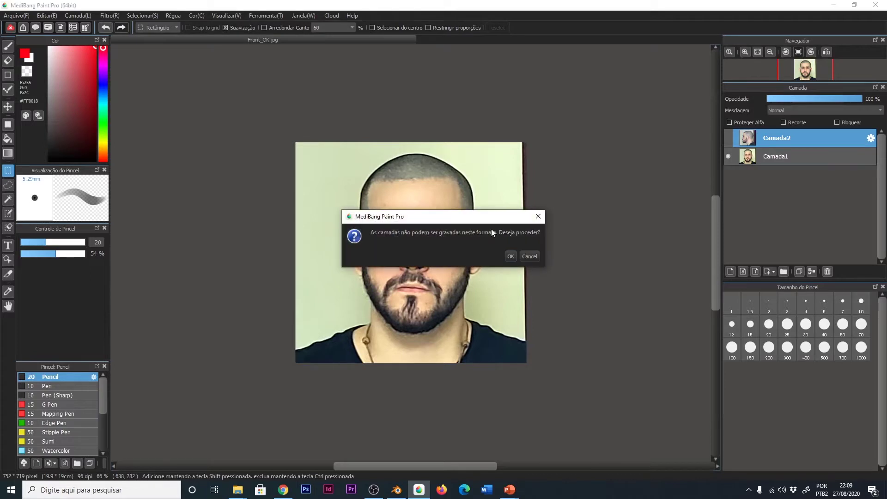
left_click(512, 257)
left_click(509, 277)
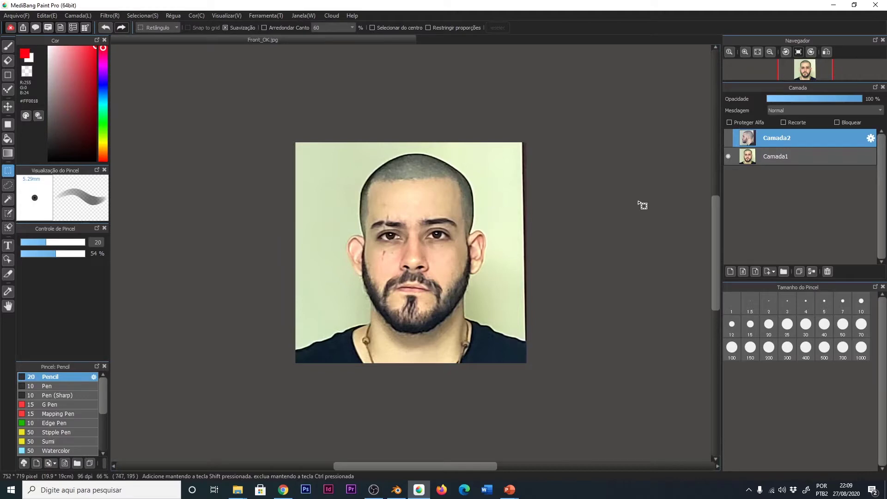
Show Camada2 again and save the cropped profile view as a flattened JPEG named side, replacing the existing file in Refs
left_click(728, 139)
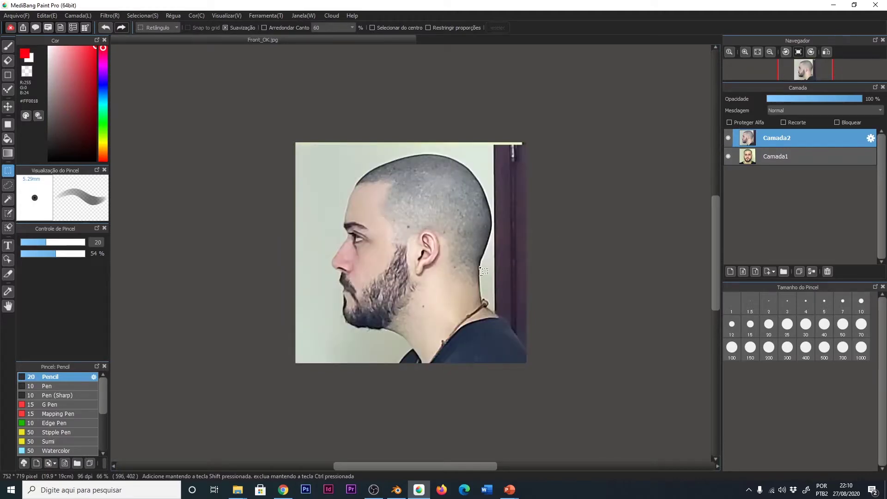
key("ctrl+shift+s")
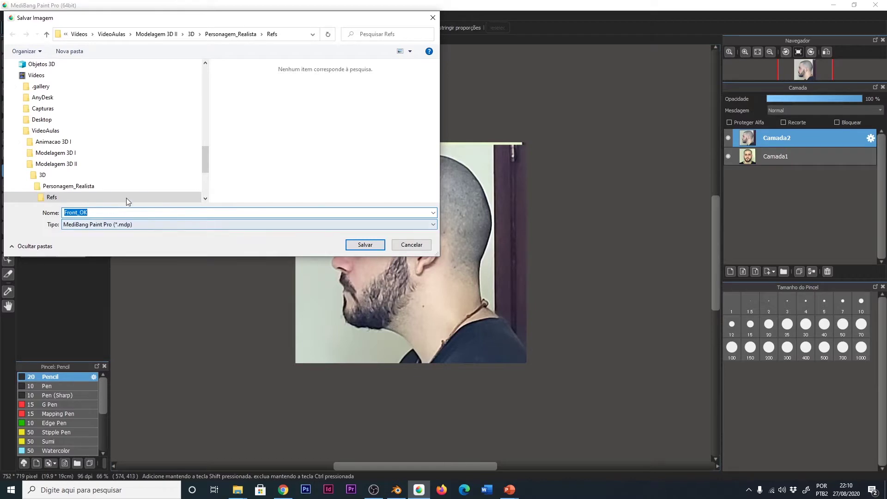
left_click(171, 229)
left_click(169, 248)
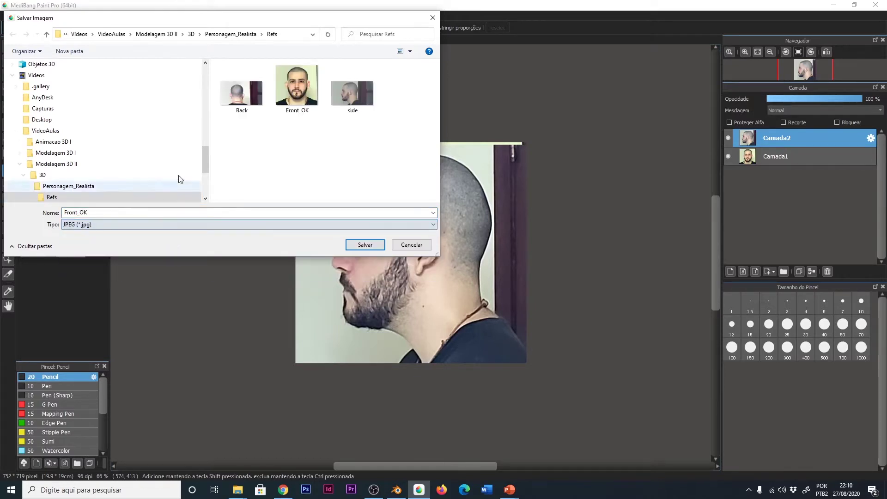
left_click(349, 96)
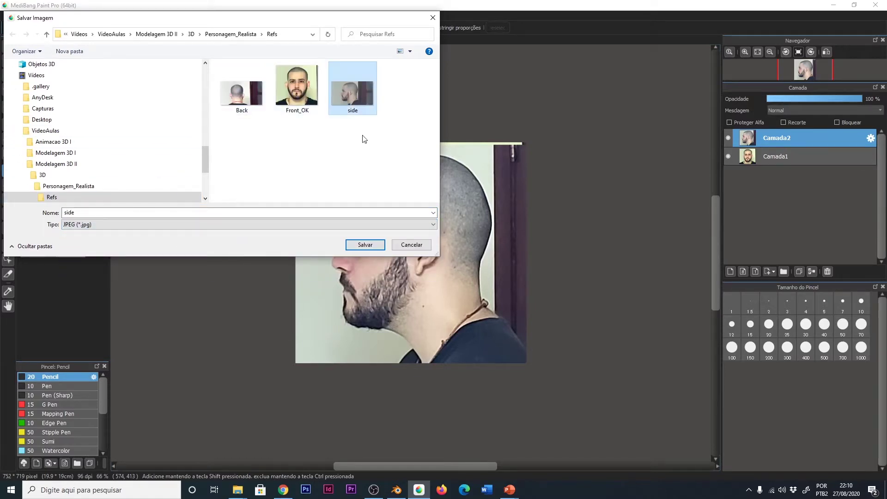
left_click(371, 247)
left_click(468, 247)
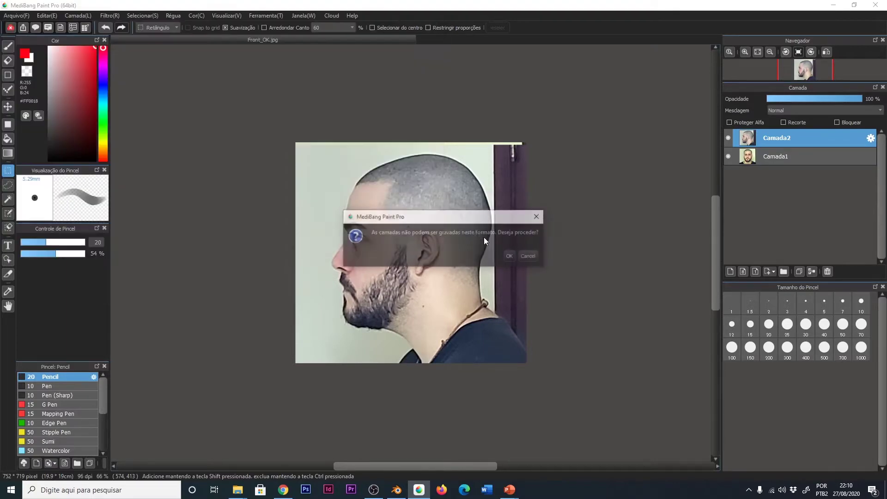
left_click(511, 256)
left_click(508, 279)
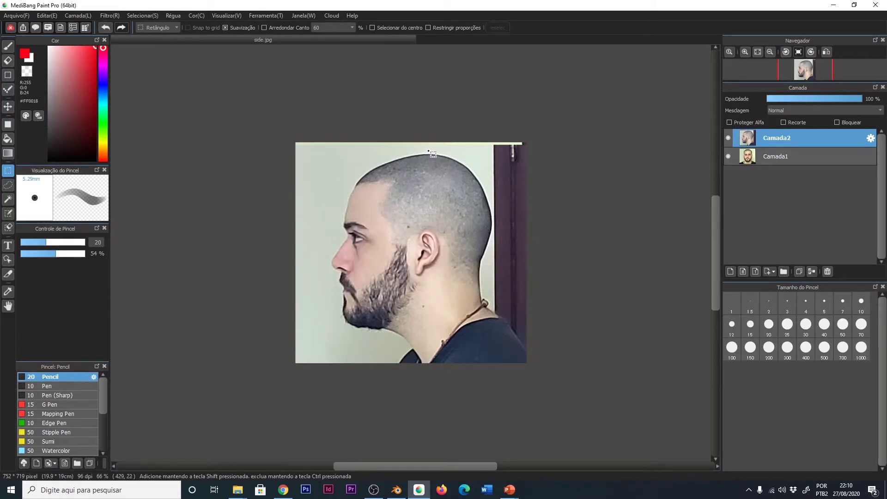
Switch the visibility from the profile layer to the front layer to compare the alignment of the two views
left_click(729, 156)
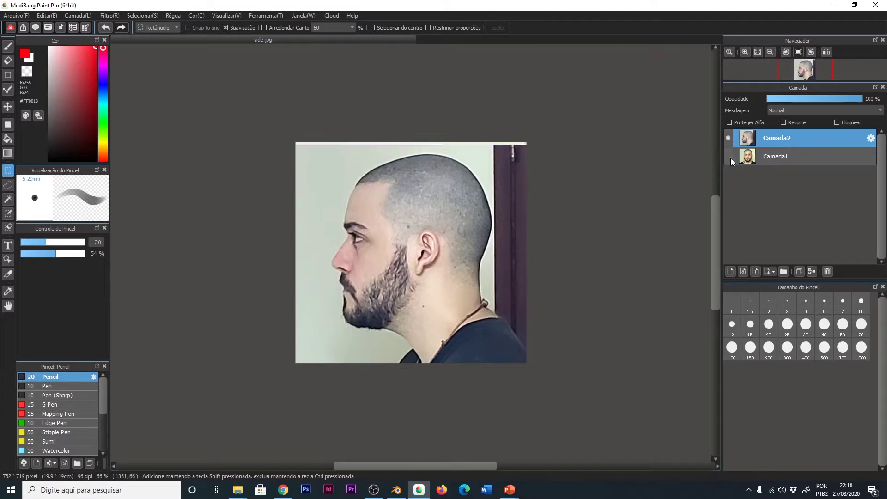
left_click(728, 138)
left_click(729, 156)
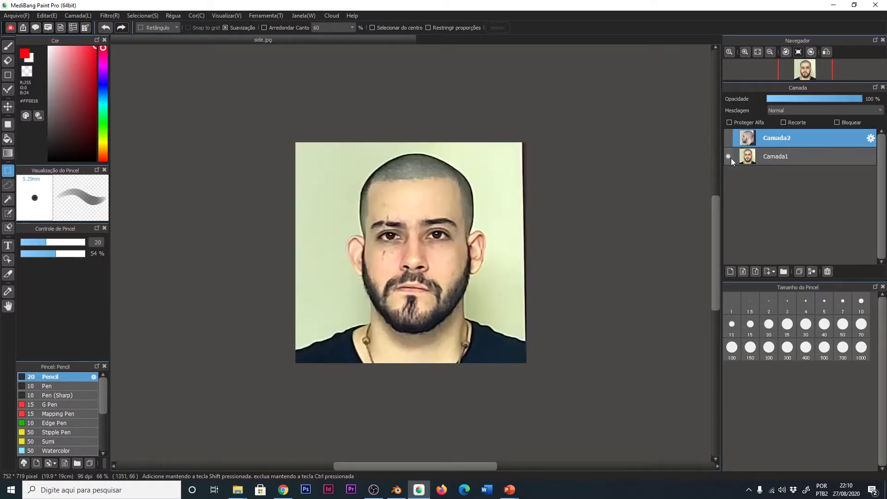
Show Camada2 and crop the canvas to about 747 × 707 pixels, trimming the uneven strip above the profile photo
left_click(729, 138)
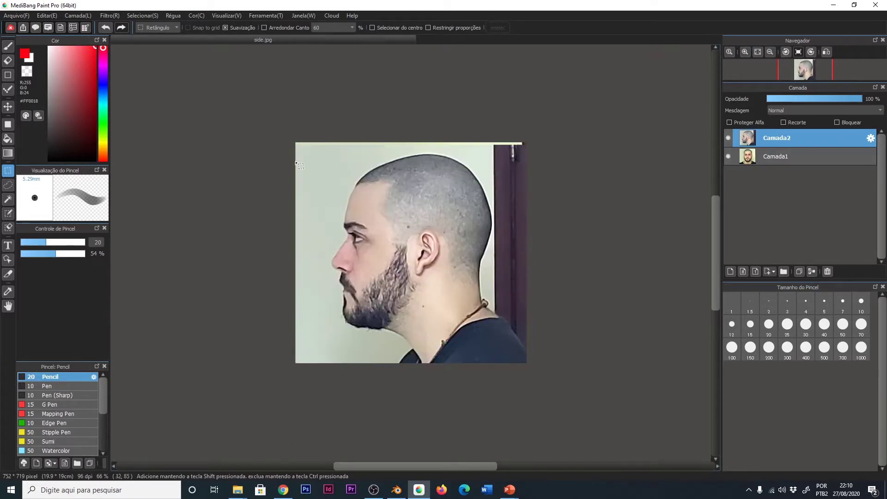
left_click_drag(297, 146, 527, 365)
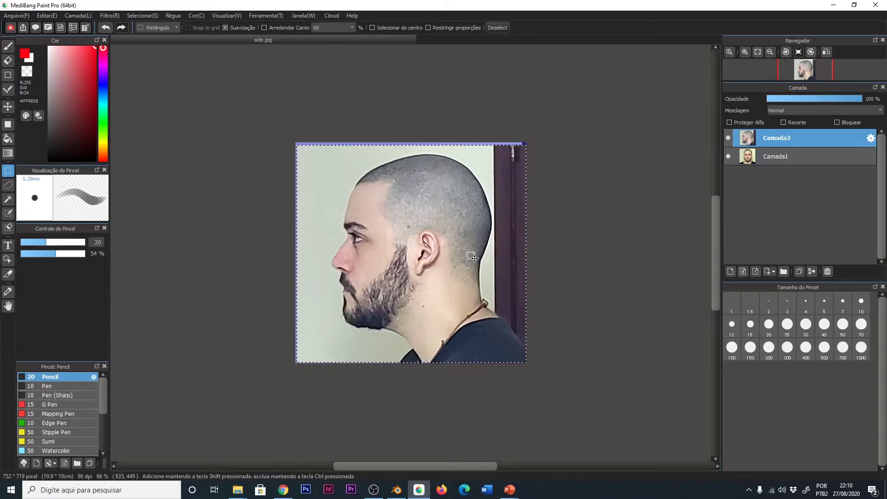
left_click(46, 16)
left_click(77, 129)
left_click(533, 257)
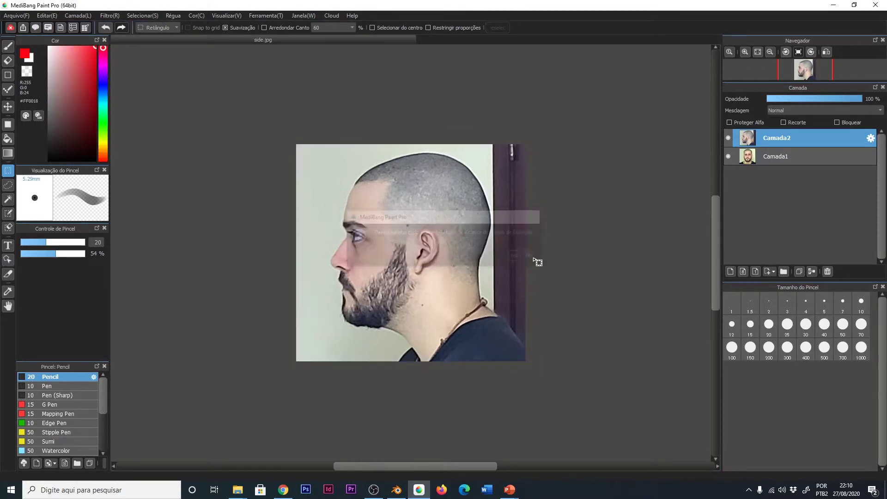
left_click(729, 138)
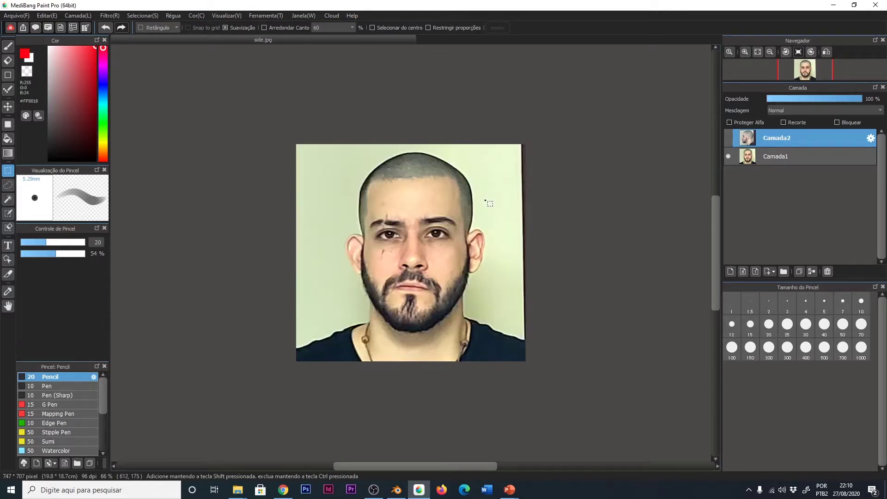
key("ctrl+s")
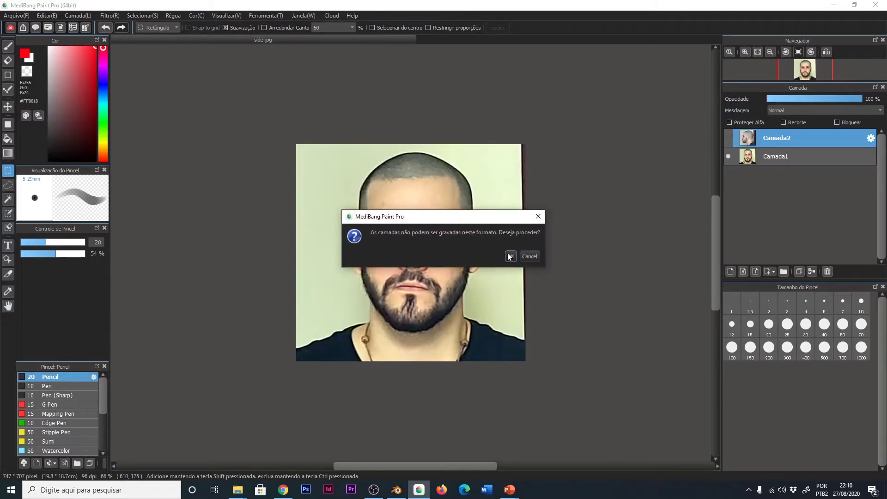
left_click(530, 257)
left_click(729, 138)
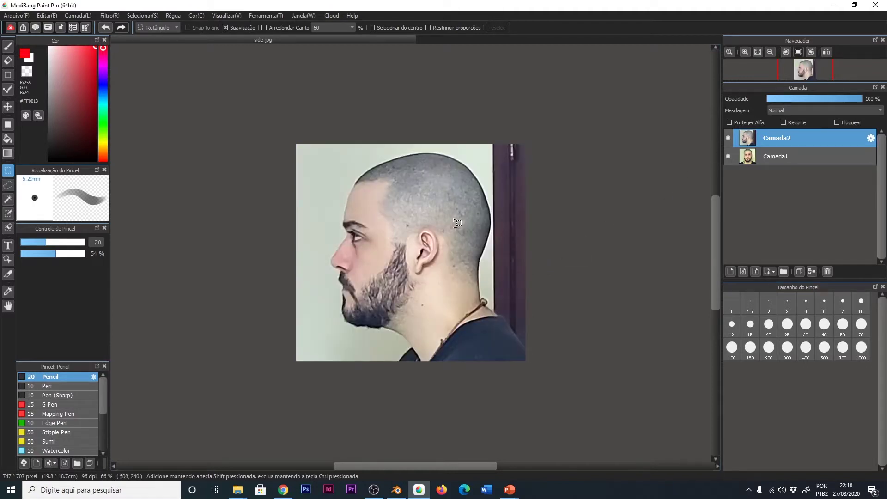
Save the newly cropped profile view over side.jpg as a flattened JPEG
key("ctrl+s")
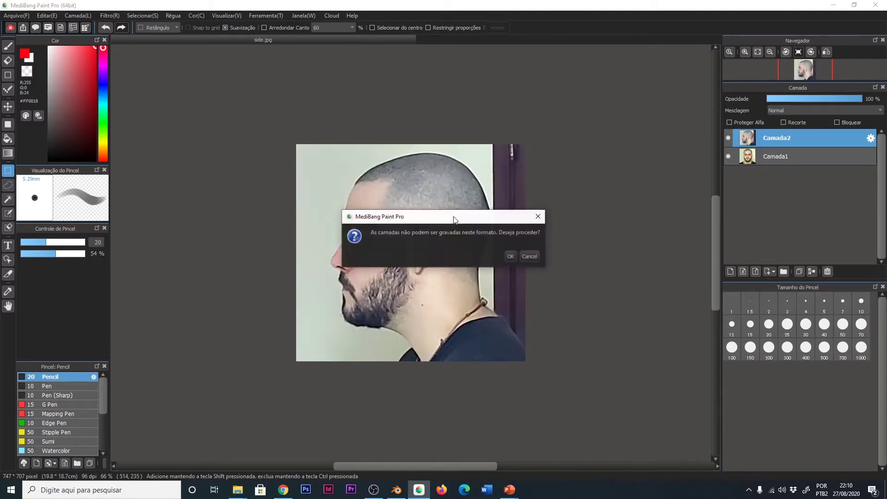
left_click(512, 257)
left_click(507, 277)
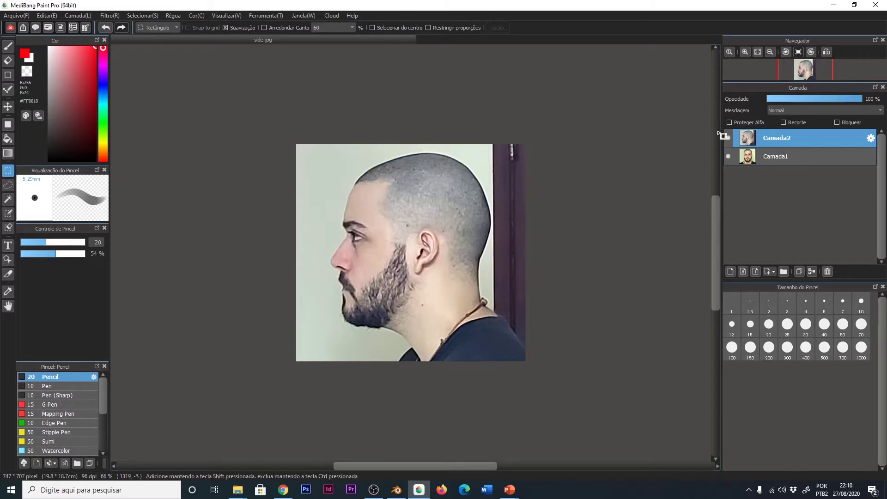
Hide Camada2 and save the front view as a flattened JPEG, replacing the existing Front_OK file in the Refs folder
left_click(728, 137)
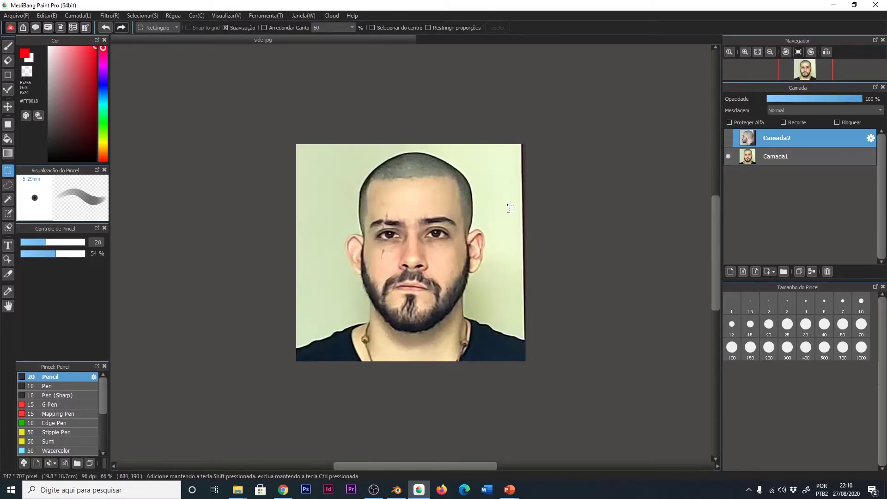
key("ctrl+shift+s")
left_click(261, 224)
key("Down")
left_click(302, 92)
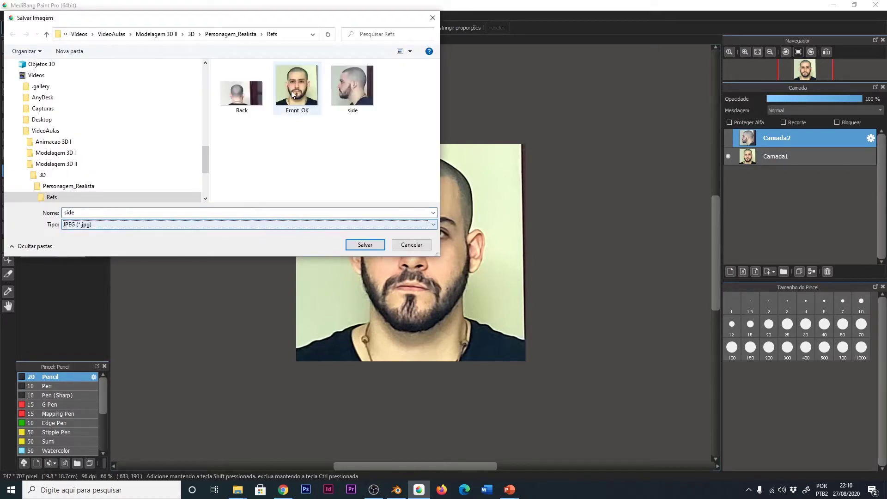
left_click(365, 245)
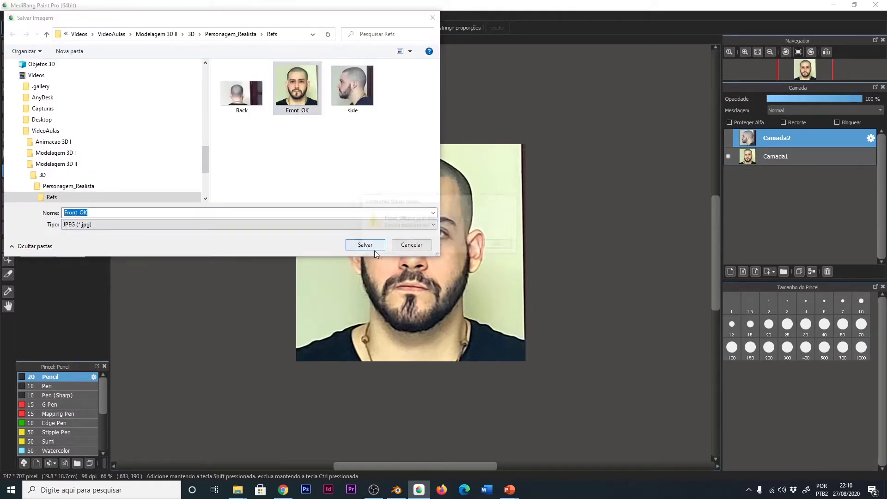
left_click(457, 245)
left_click(509, 254)
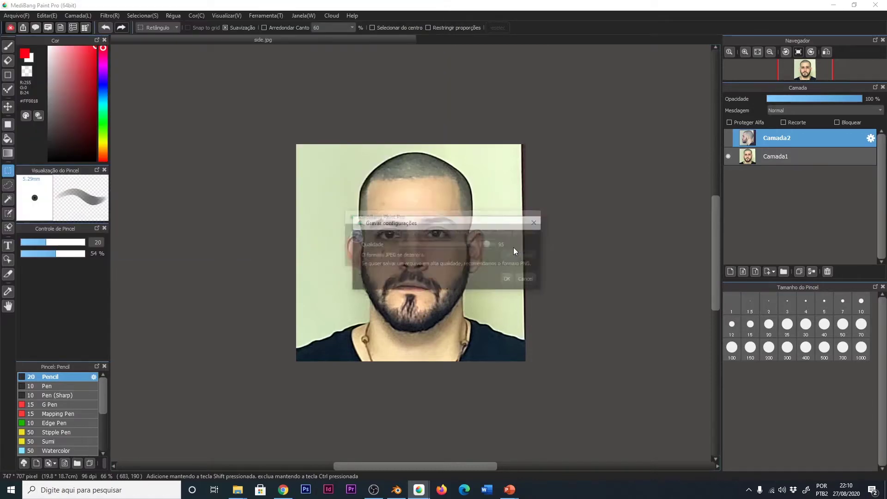
left_click(508, 275)
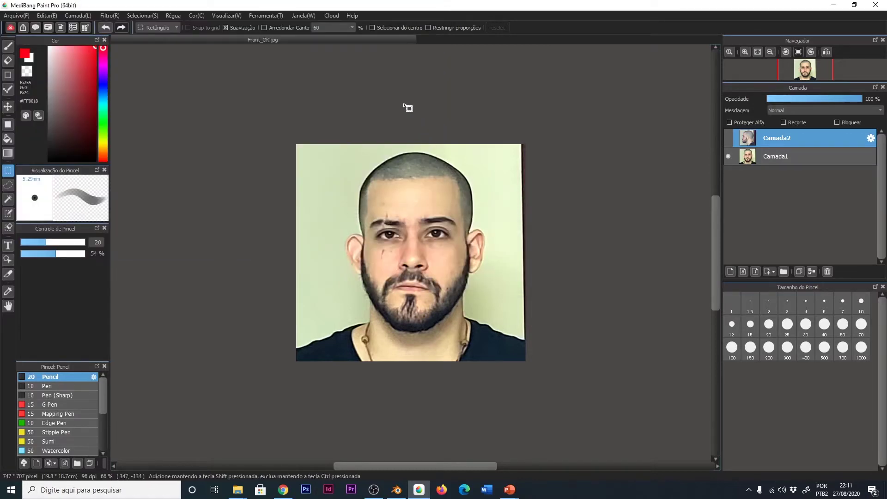
Close the layered document and open the Front_OK and side images from the Refs folder in File Explorer into MediBang Paint Pro
key("ctrl+w")
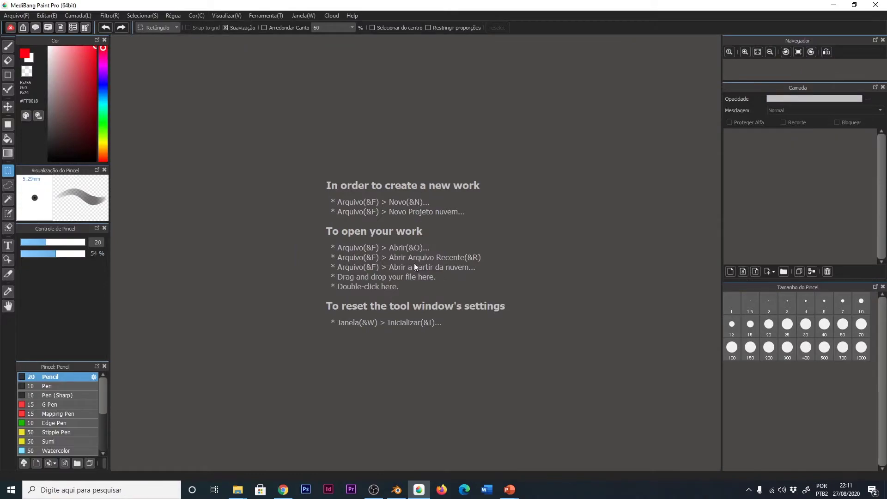
mouse_move(237, 489)
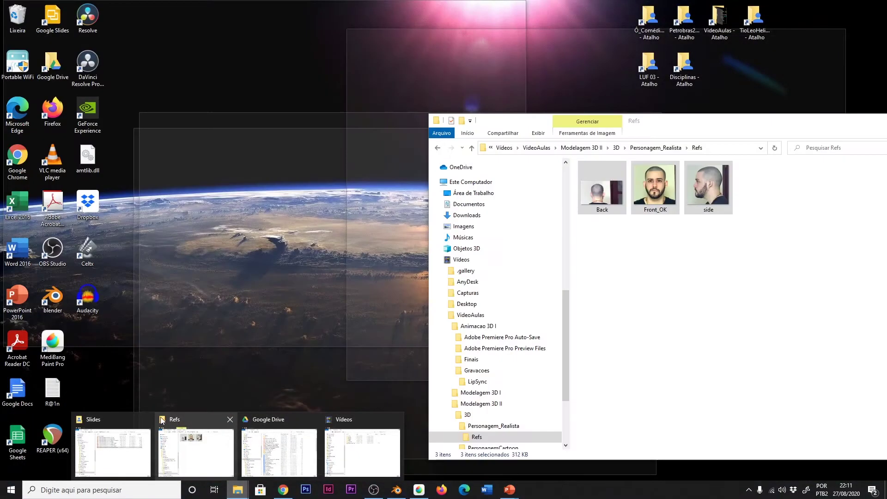
left_click(162, 421)
left_click_drag(736, 235, 297, 294)
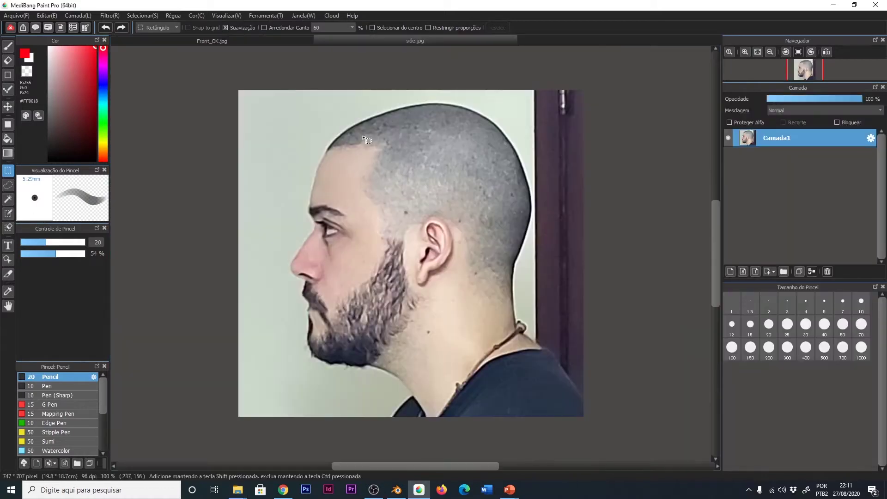
Switch between Front_OK.jpg and side.jpg to compare the size and alignment of the two heads
left_click(295, 38)
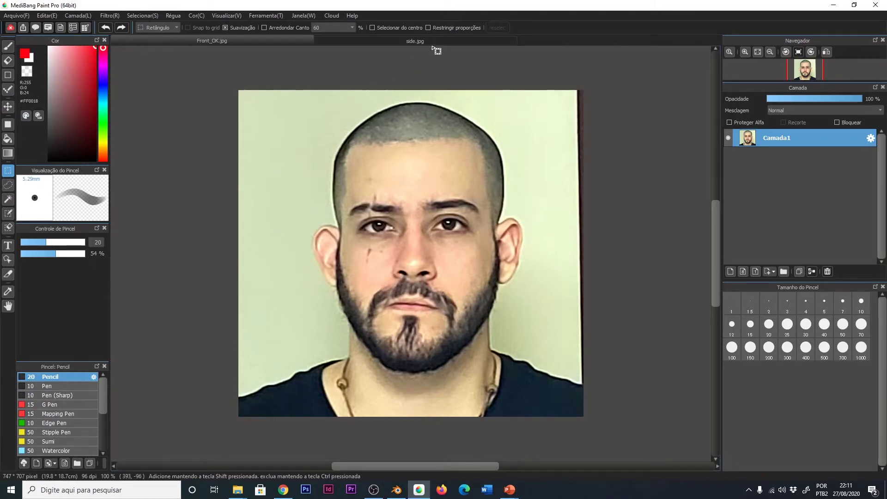
scroll(425, 48, "up", 1)
left_click(401, 41)
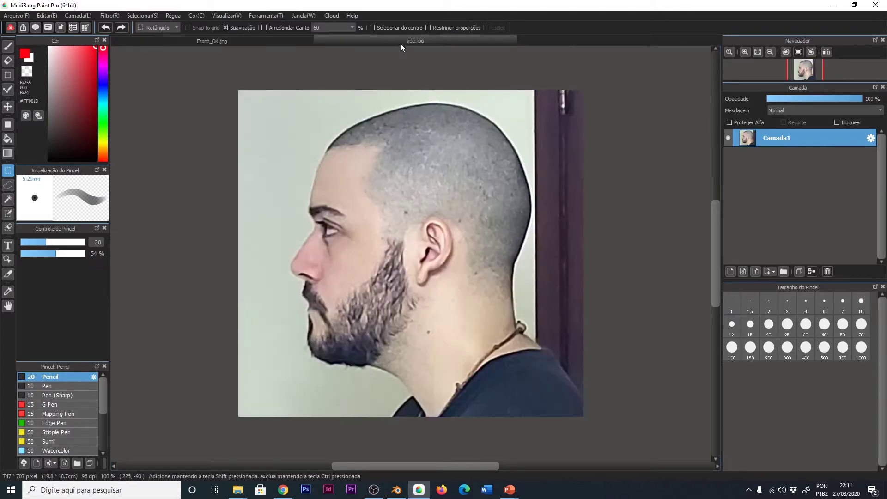
left_click(287, 39)
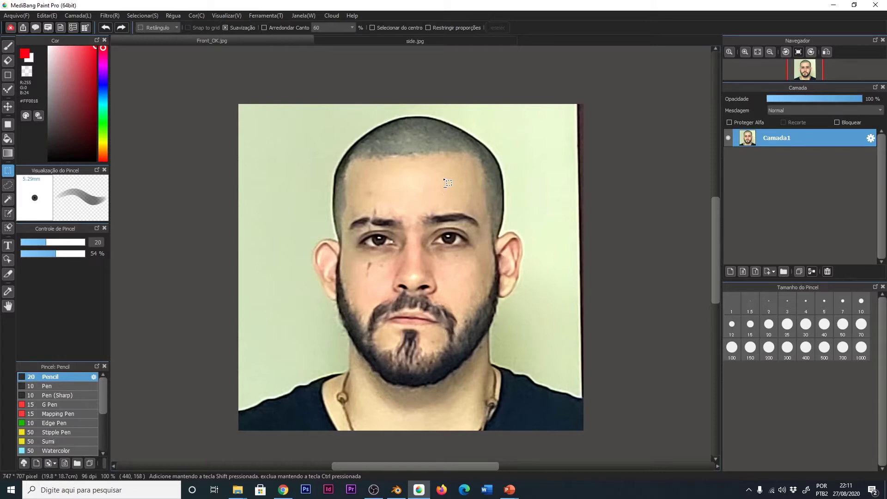
key("ctrl+s")
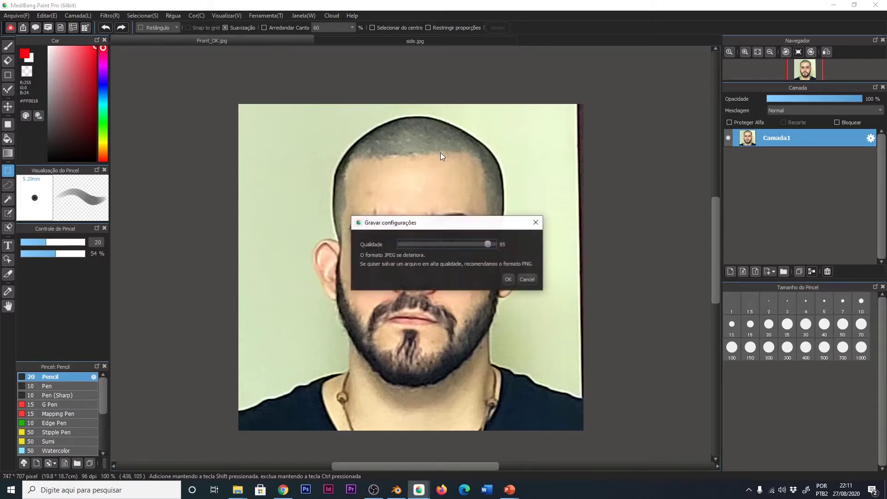
left_click(533, 281)
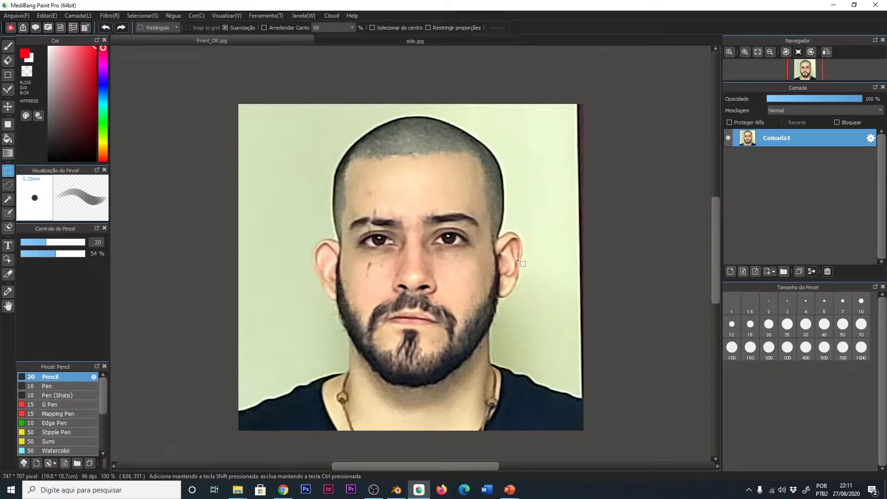